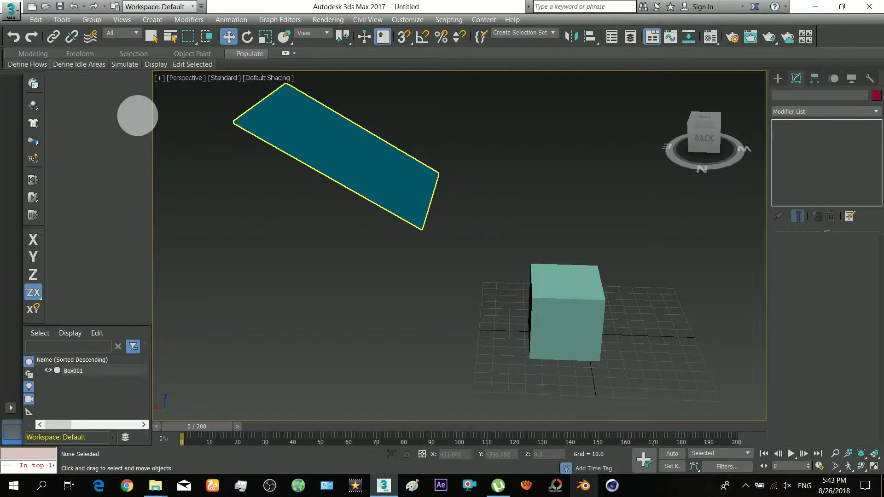
Reset the scene to a new empty one without saving changes.
left_click(137, 116)
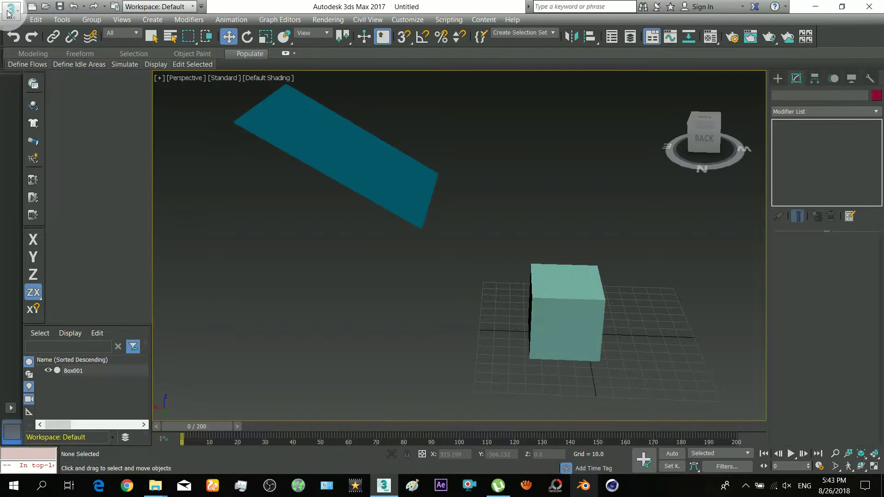
left_click(11, 9)
left_click(37, 63)
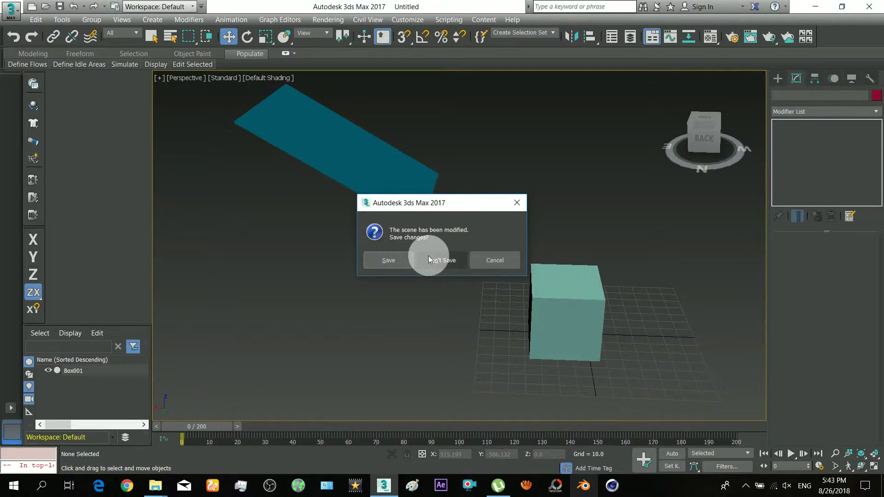
left_click(430, 256)
left_click(407, 261)
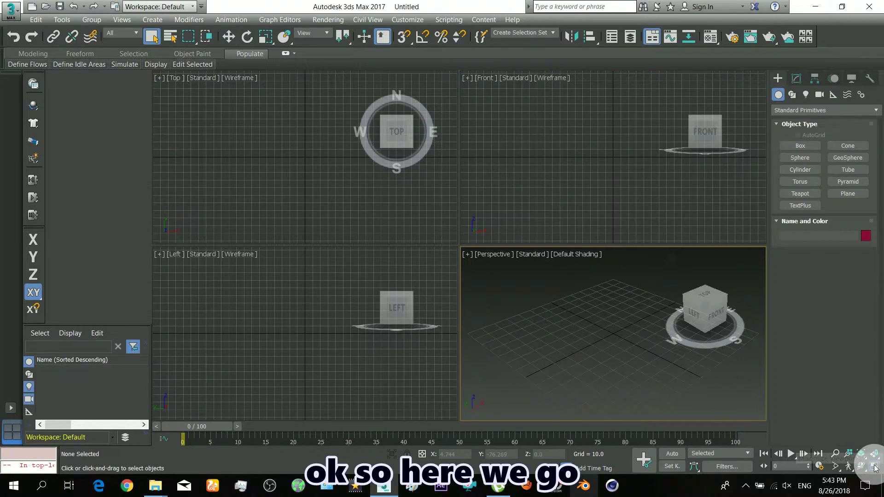
Maximize the viewport and switch it to the Top view.
left_click(875, 467)
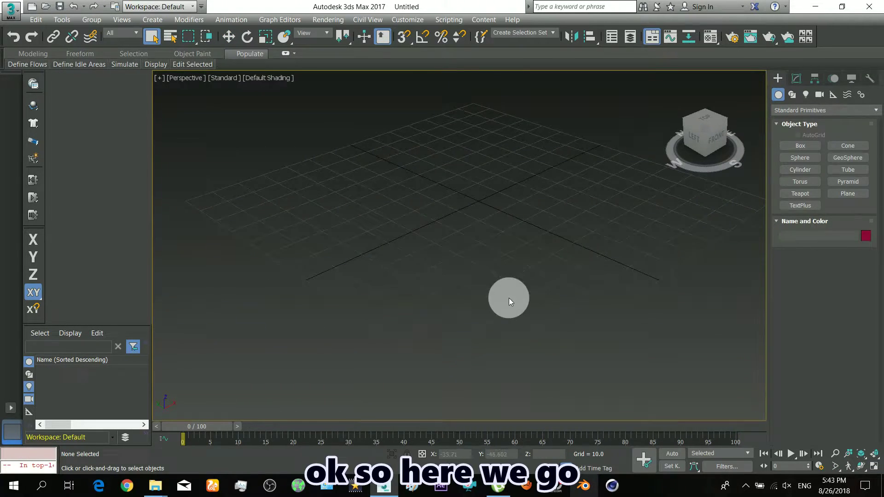
key("t")
scroll(478, 278, "up", 3)
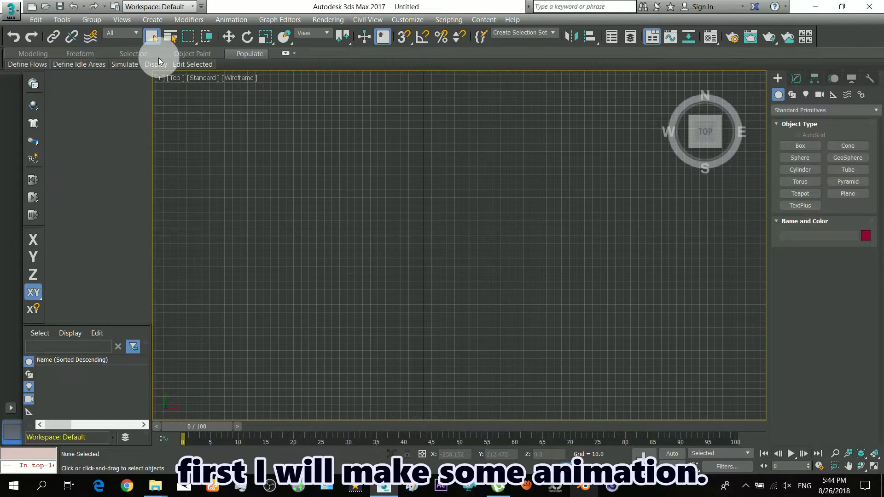
Draw a closed square Line spline, Line001, from four corner points.
left_click(792, 95)
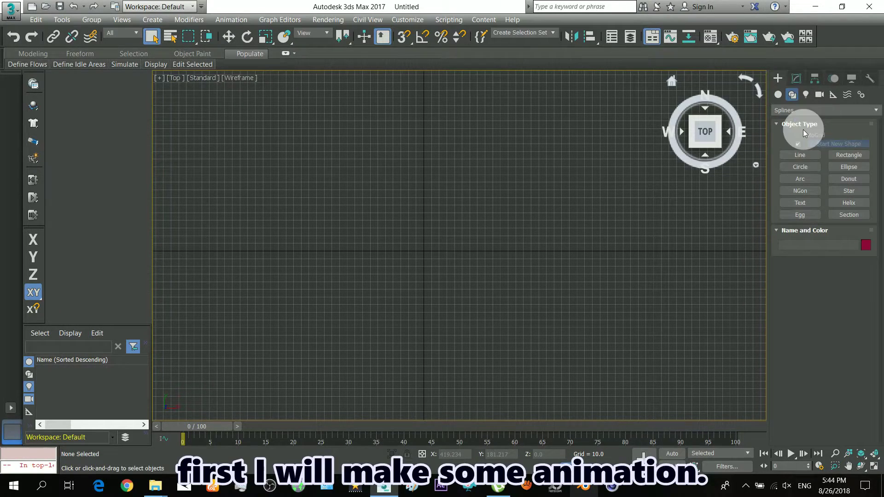
left_click(800, 155)
left_click_drag(334, 197, 321, 336)
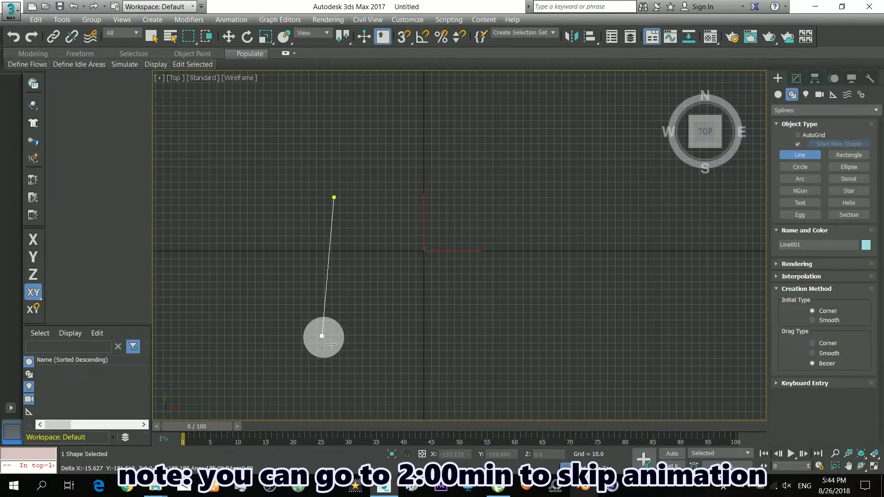
left_click(435, 327)
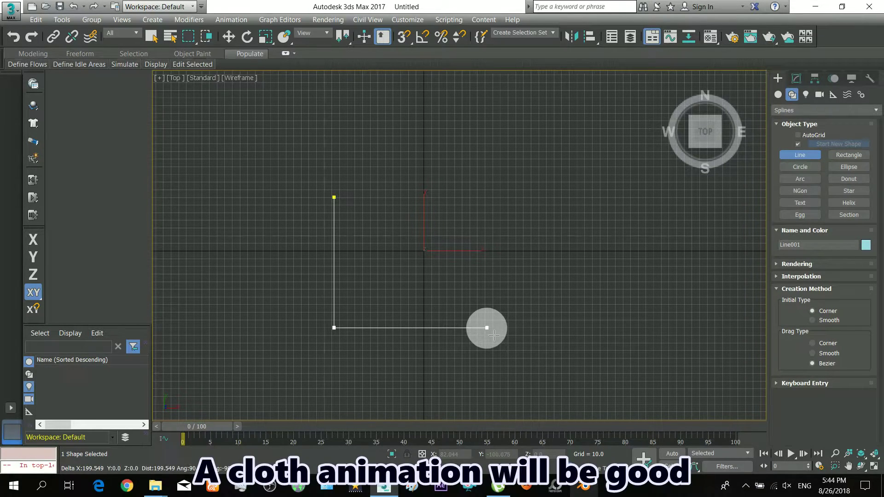
left_click(488, 197)
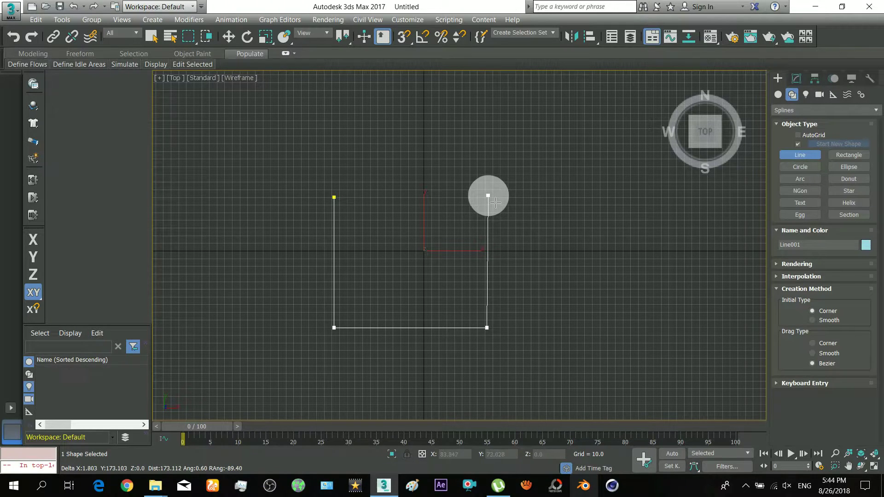
left_click(334, 197)
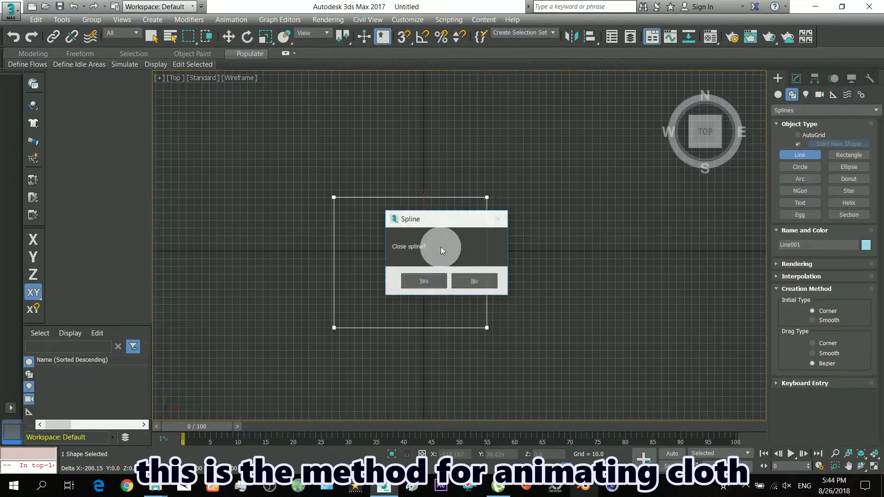
left_click(426, 279)
right_click(483, 254)
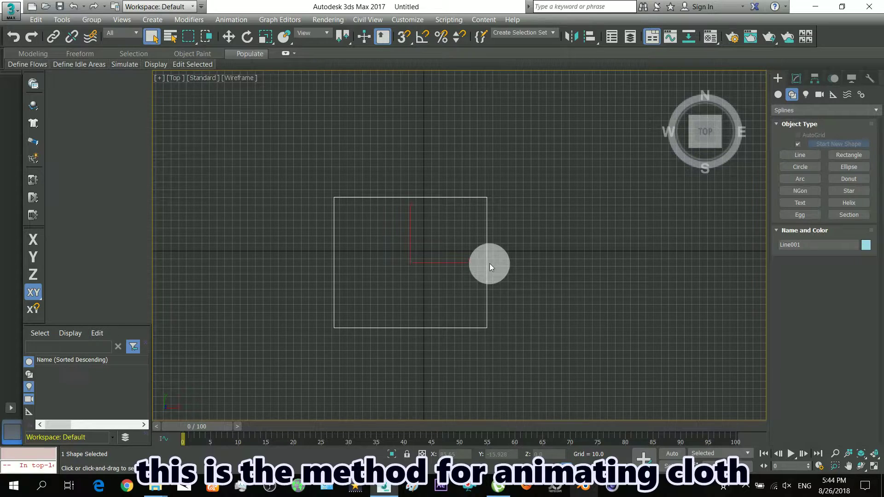
Switch to Perspective view, frame the square outline and select it for editing.
key("p")
scroll(433, 256, "down", 5)
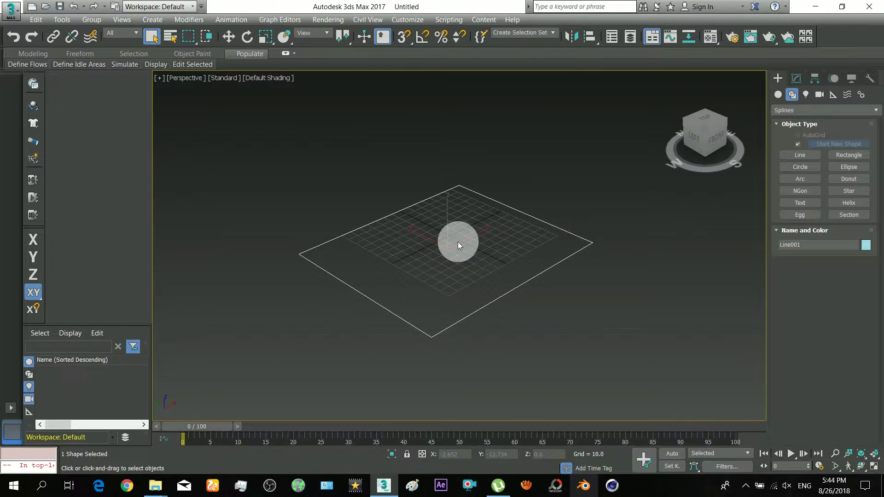
scroll(425, 190, "up", 3)
middle_click_drag(424, 189, 461, 235)
left_click(796, 79)
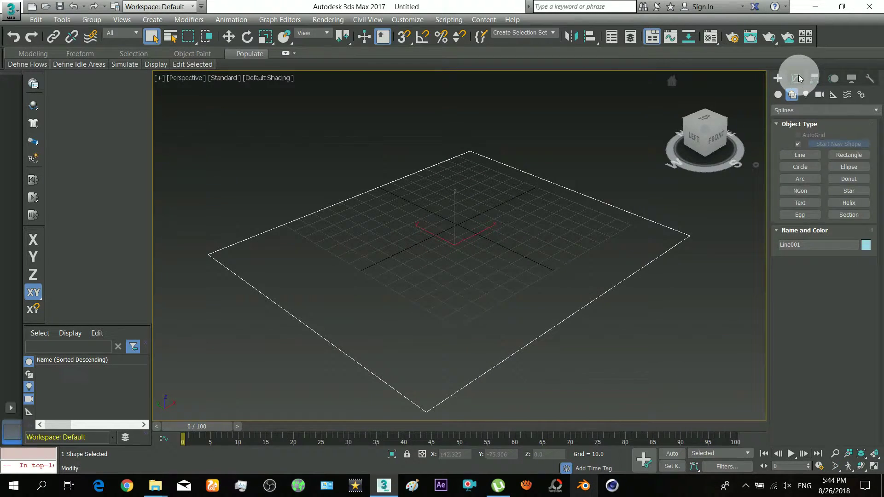
Add a Garment Maker modifier to Line001 and set its Density to 0.3.
left_click(813, 111)
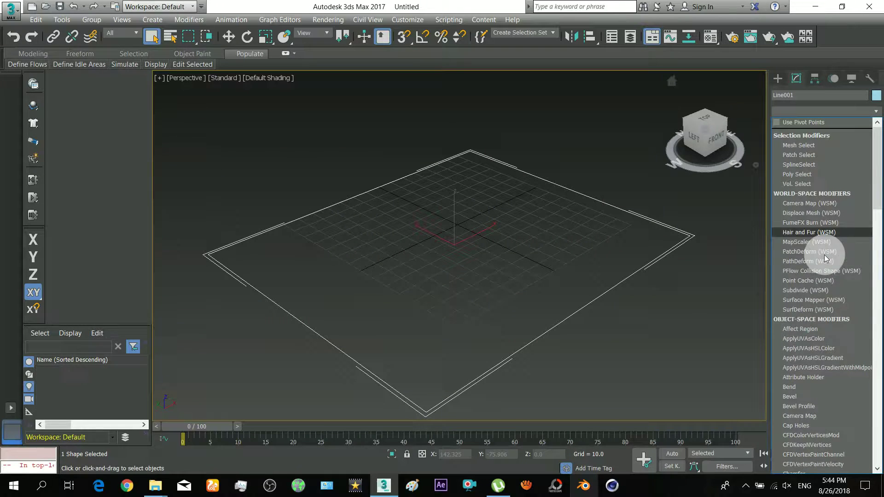
scroll(844, 328, "down", 15)
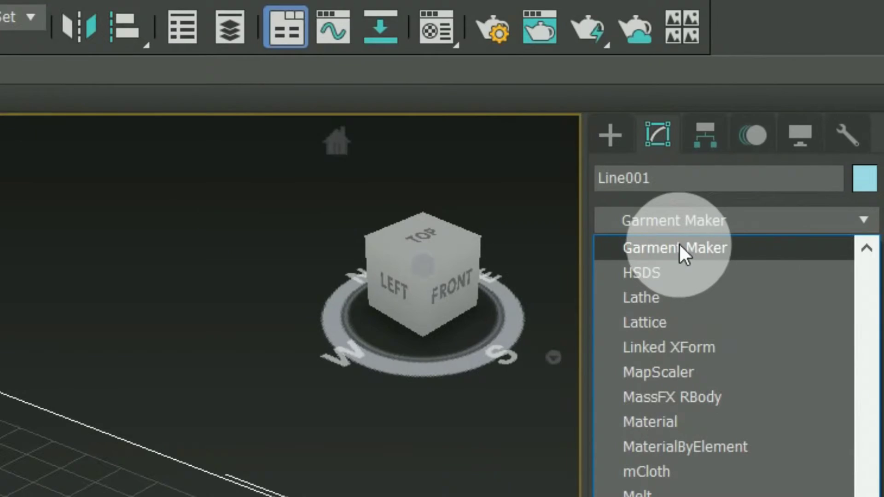
left_click(814, 123)
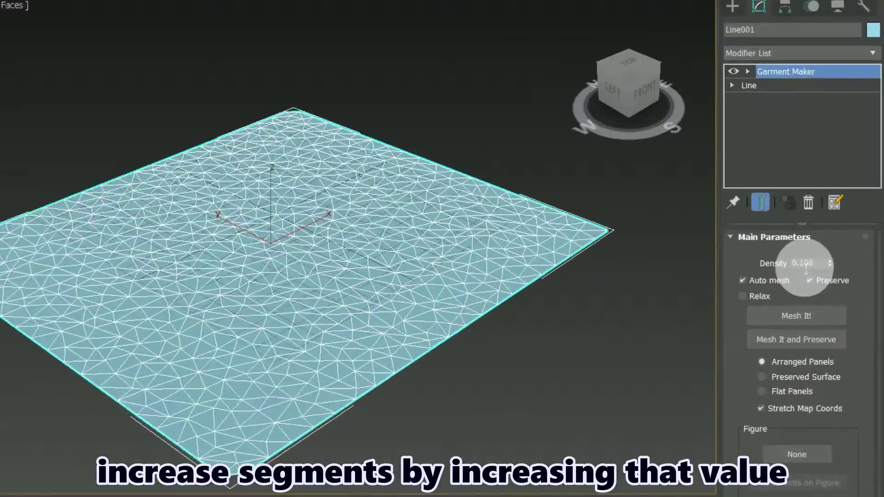
double_click(829, 259)
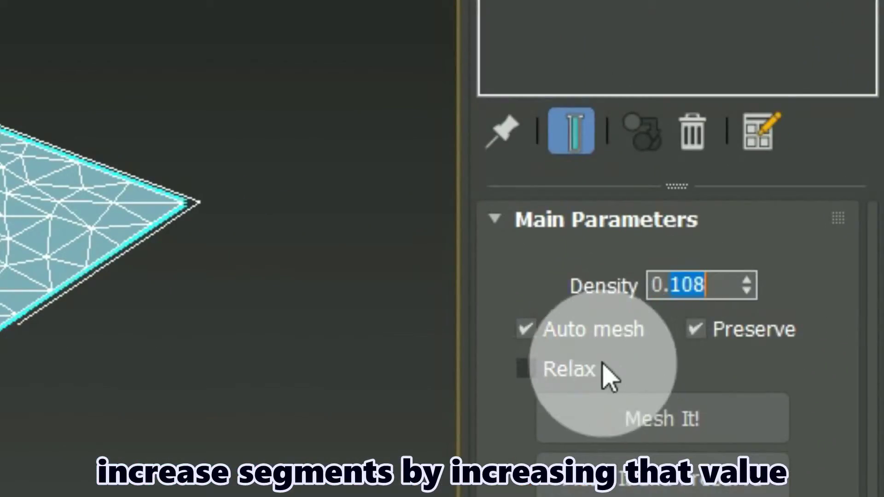
type("3")
key("Return")
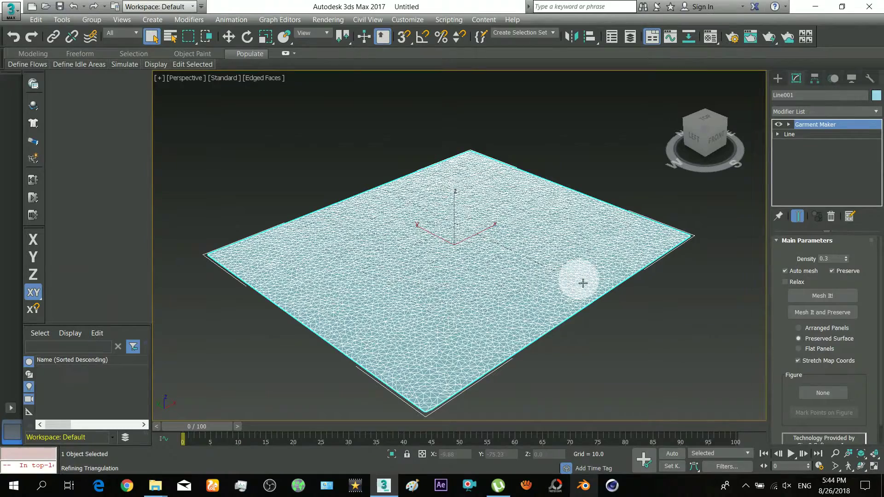
Switch to plain shading and move the cloth panel up along Z above the grid.
mouse_move(583, 284)
middle_mouse_down("alt")
mouse_move(475, 237)
mouse_move(532, 233)
mouse_move(538, 249)
mouse_move(518, 247)
middle_mouse_up("alt")
key("F4")
key("w")
left_click_drag(506, 251, 526, 186)
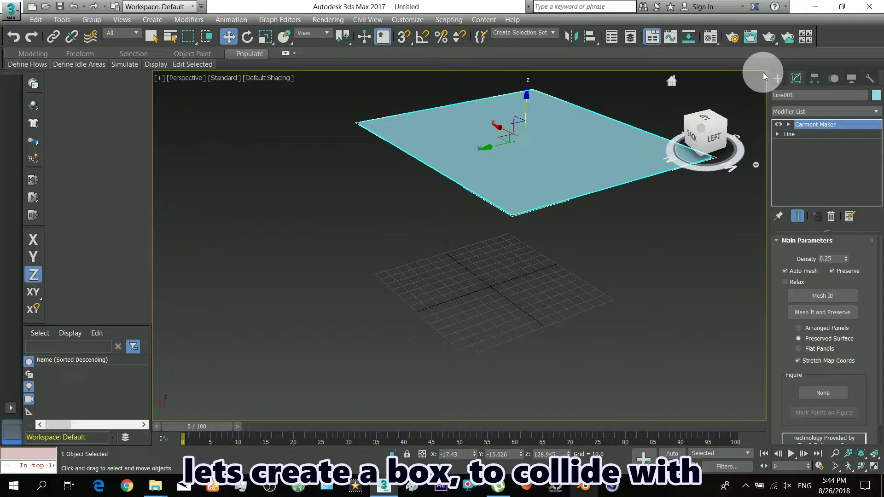
Create a box, Box001 (about 59 × 63 × 48), on the grid beneath the panel.
left_click(777, 78)
left_click(778, 95)
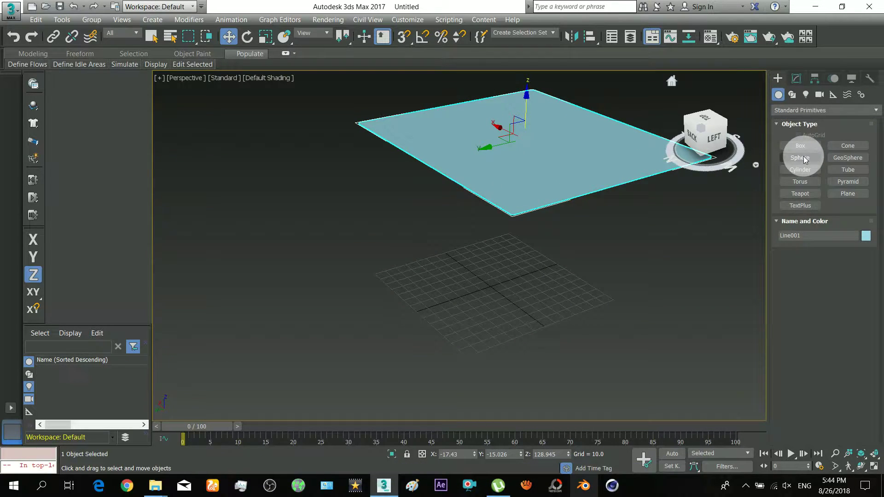
left_click(807, 148)
left_click_drag(495, 268, 487, 330)
left_click(502, 253)
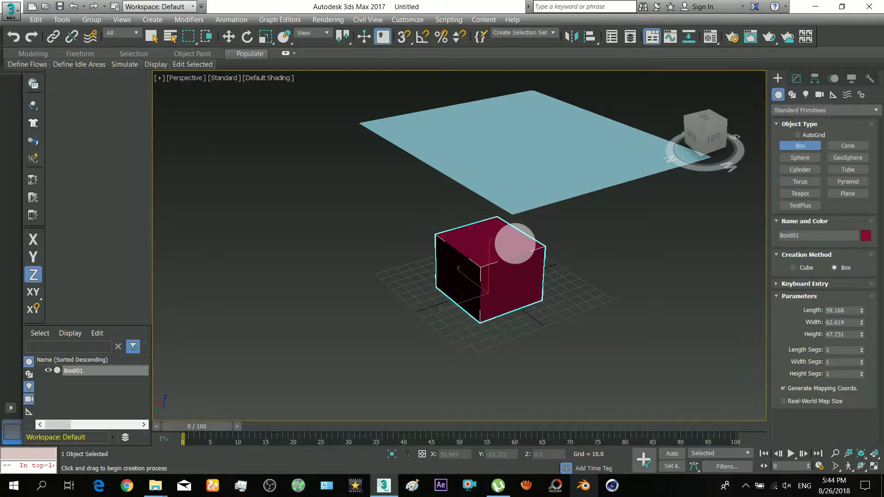
Switch to Select and Move and select the floating plane Line001.
key("w")
middle_click_drag(565, 184, 527, 174)
left_click(481, 177)
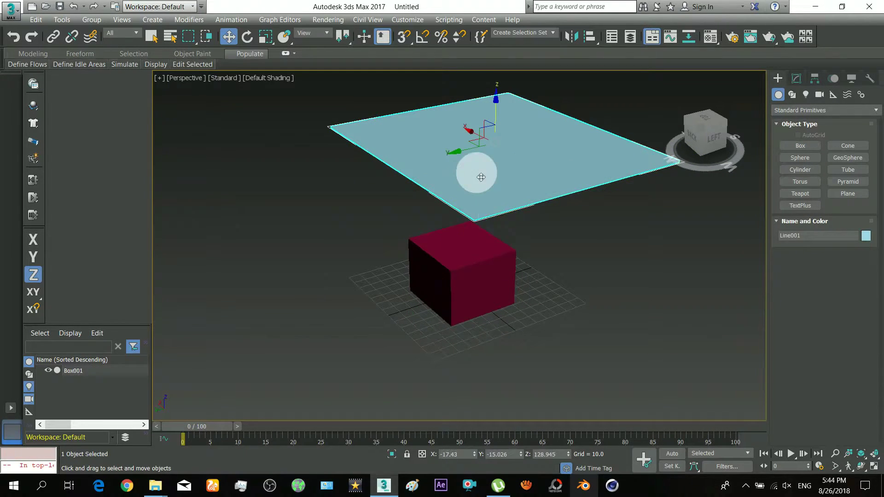
Apply an mCloth modifier above Garment Maker in Line001's modifier stack.
left_click(797, 77)
left_click(870, 115)
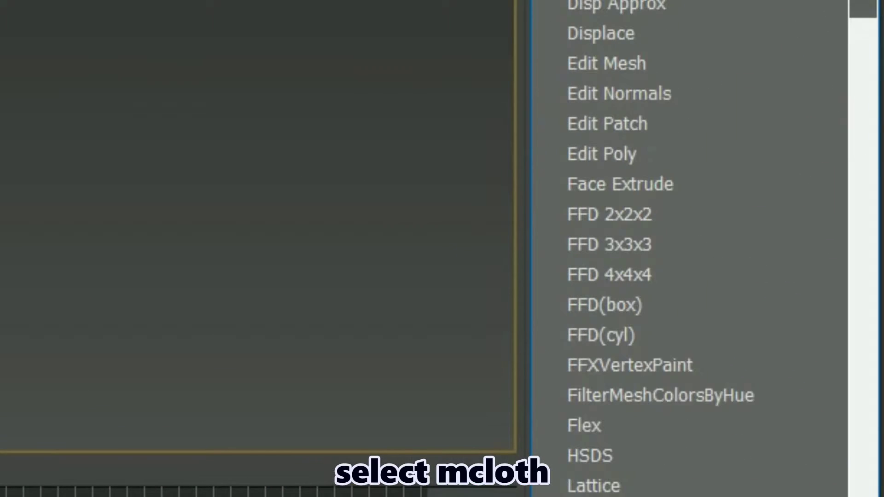
scroll(690, 249, "down", 3)
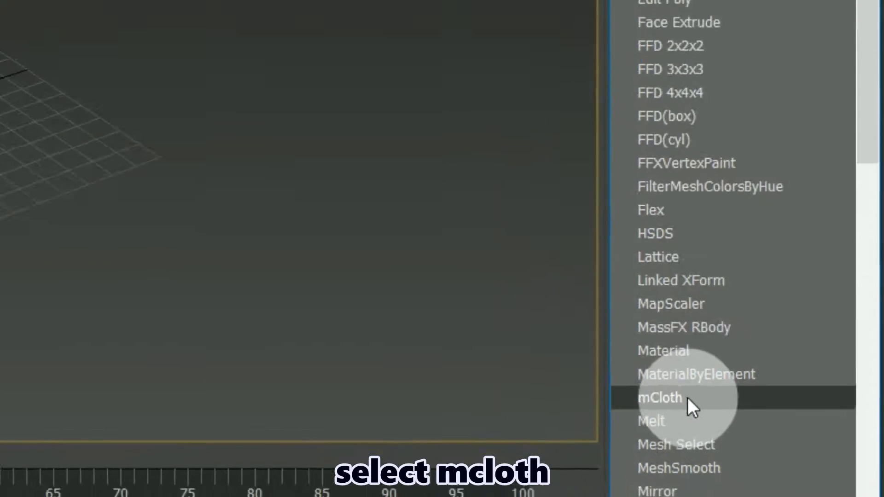
left_click(687, 398)
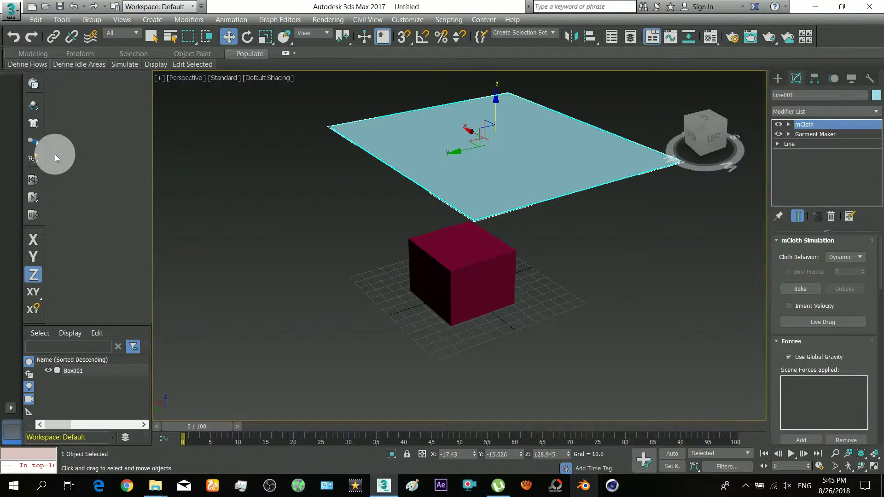
Set Box001 as a MassFX Static Rigid Body and dismiss the mCloth warning.
left_click(426, 274)
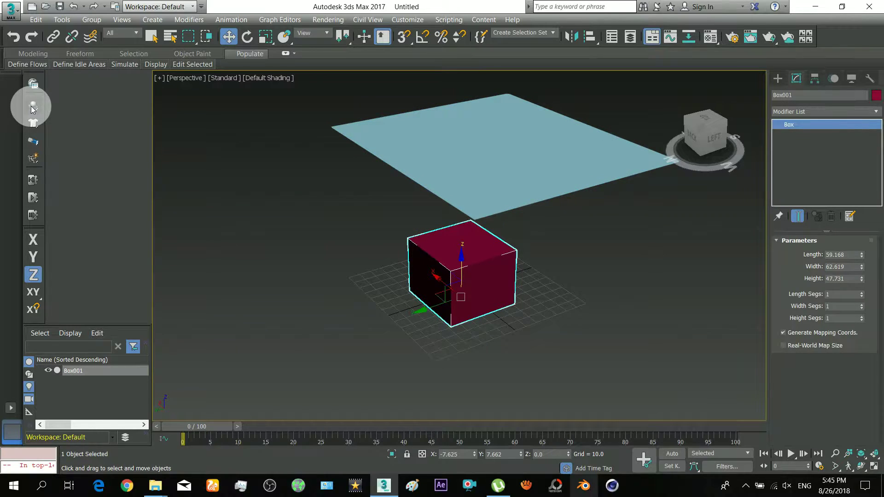
left_click_drag(33, 105, 88, 134)
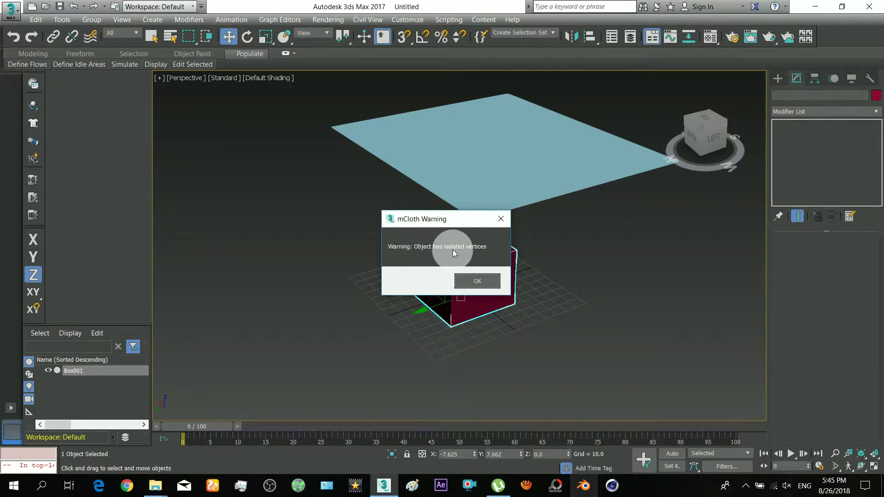
left_click(485, 281)
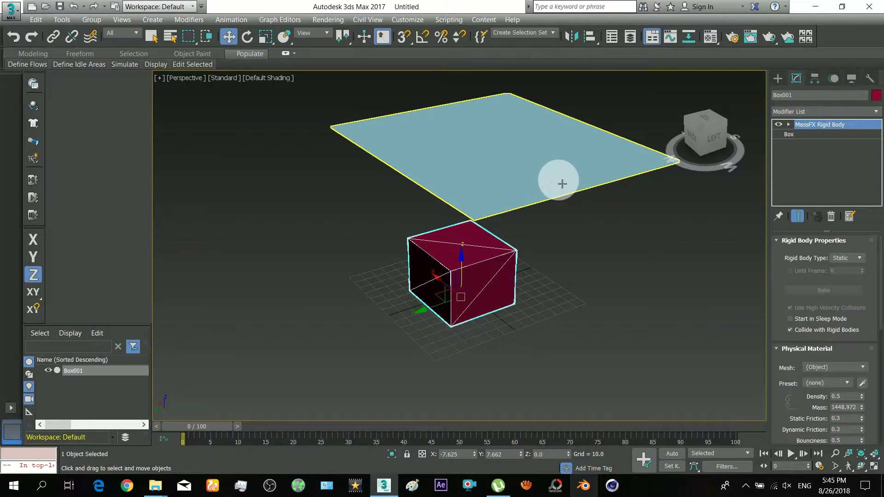
left_click(562, 183)
left_click(495, 264)
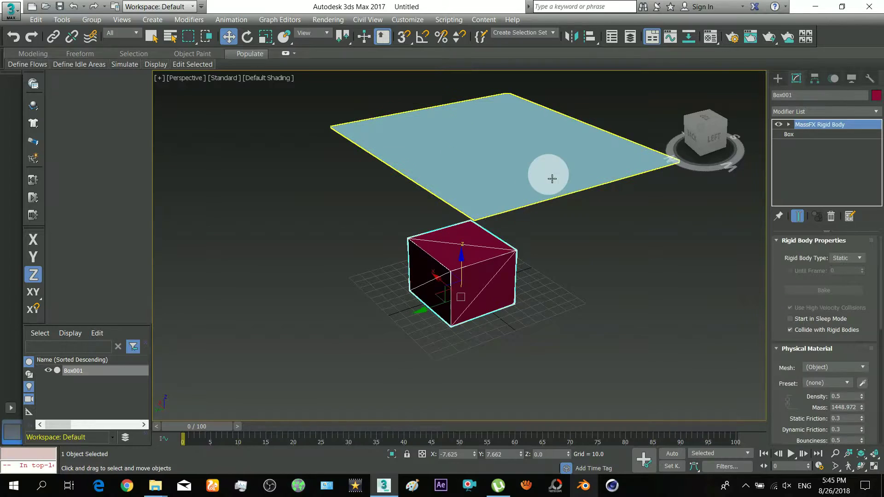
Select Line001 and bake its mCloth simulation into keyframes.
left_click(552, 179)
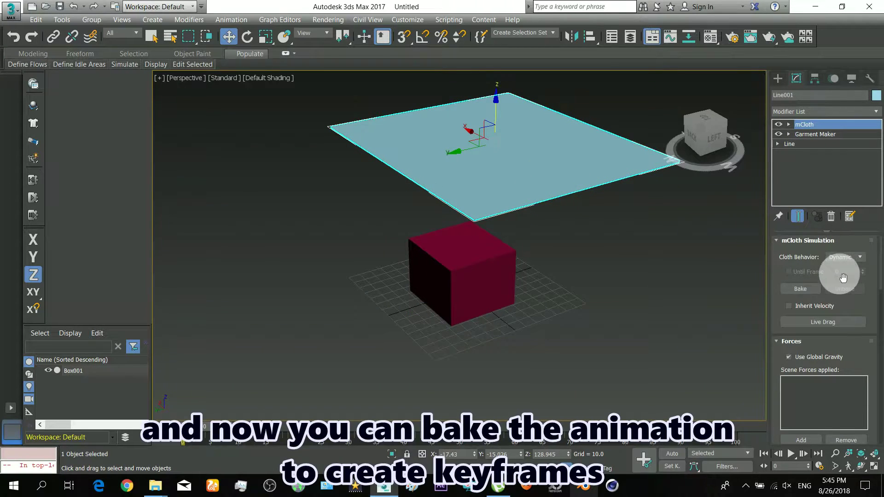
left_click(801, 289)
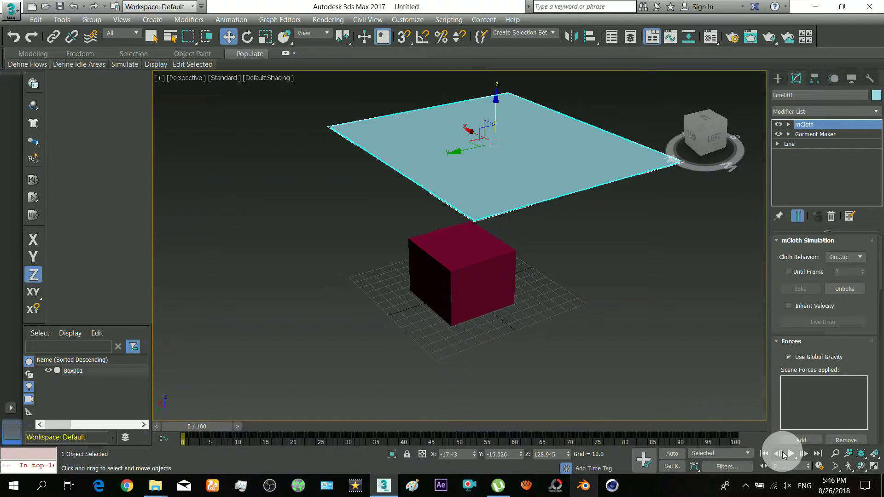
Play the baked cloth animation, then scrub through it to frame 100.
left_click(788, 454)
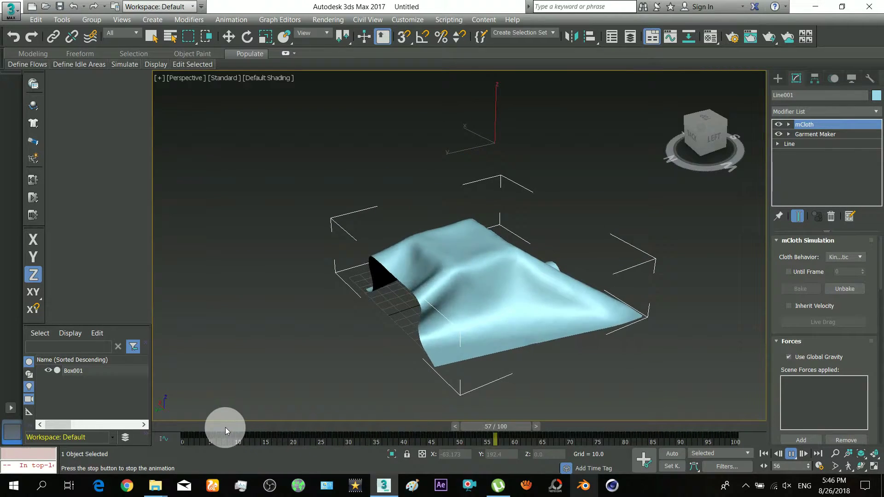
left_click(215, 425)
left_click_drag(215, 425, 307, 415)
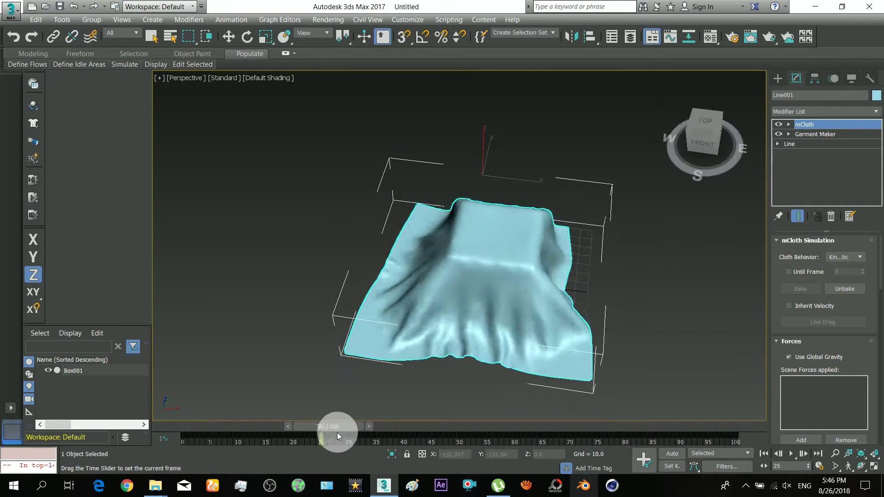
left_click_drag(339, 435, 779, 454)
left_click(861, 466)
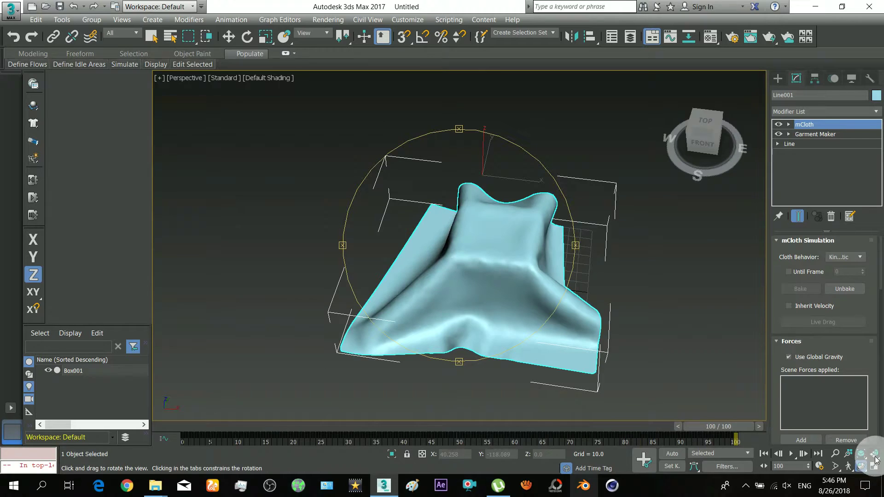
Set a Custom 60 FPS frame rate in Time Configuration, extending the timeline to 200 frames.
left_click(824, 468)
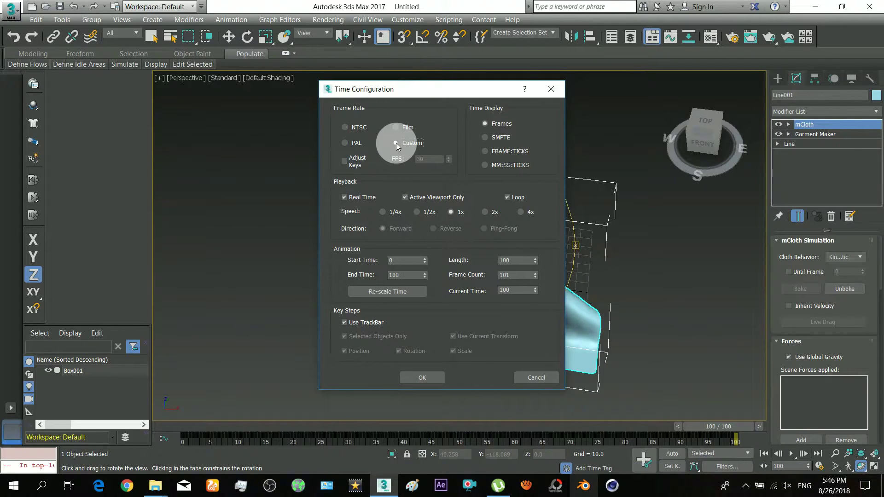
left_click(396, 143)
double_click(435, 160)
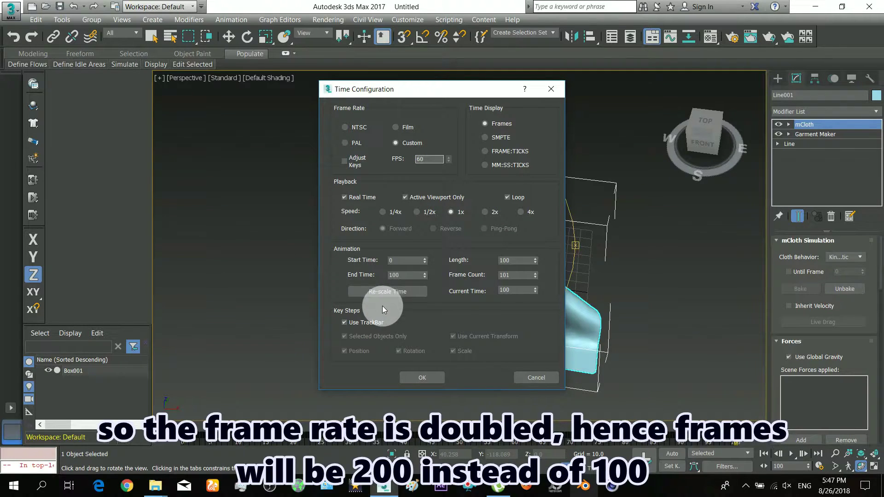
left_click(393, 275)
left_click(424, 378)
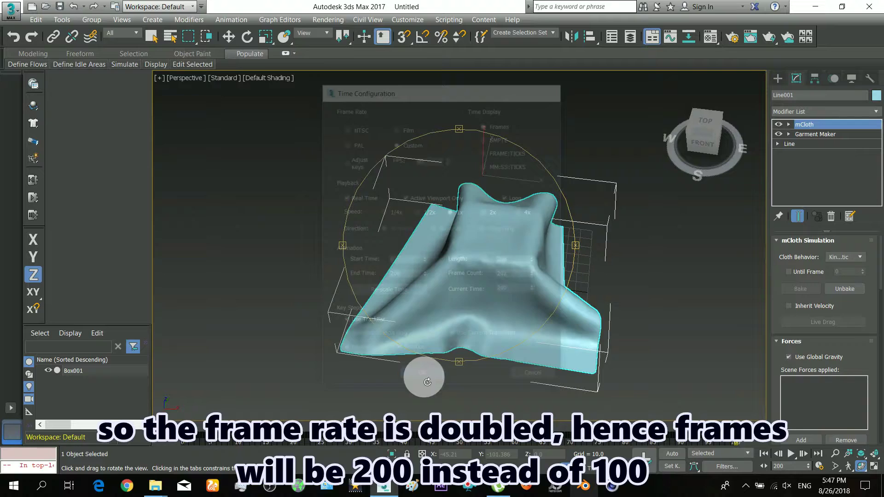
Scrub through the 200-frame timeline, rewind to the start and play the cloth animation.
left_click(745, 431)
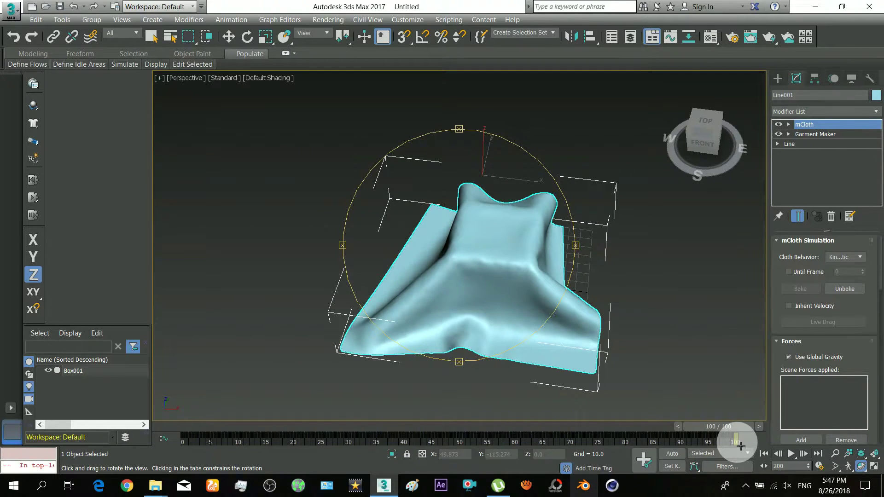
left_click_drag(747, 431, 736, 431)
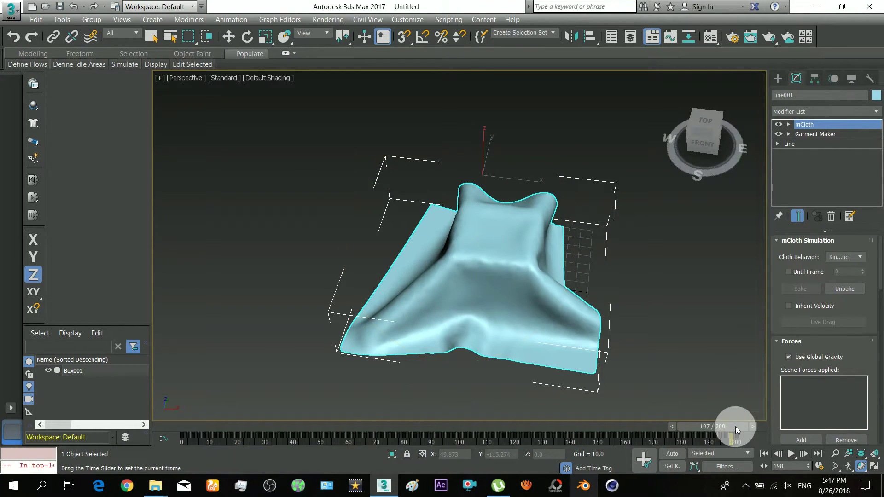
key("ctrl+r")
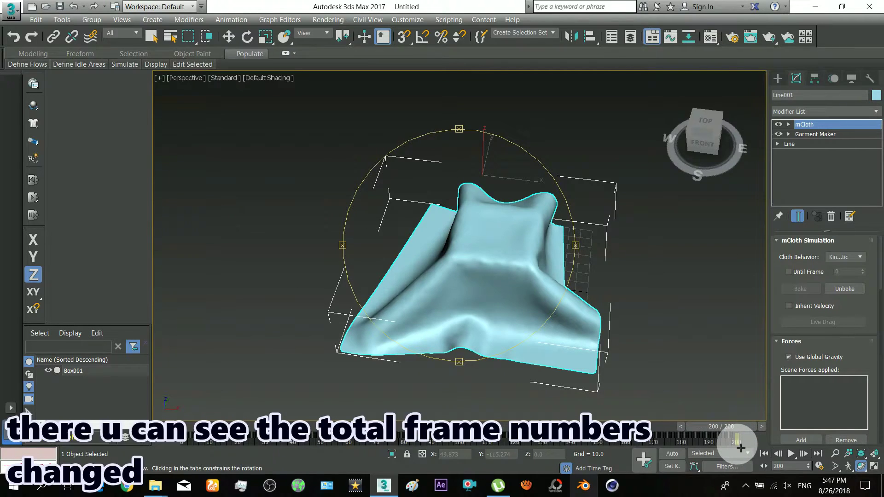
left_click_drag(744, 430, 201, 422)
key("ctrl+r")
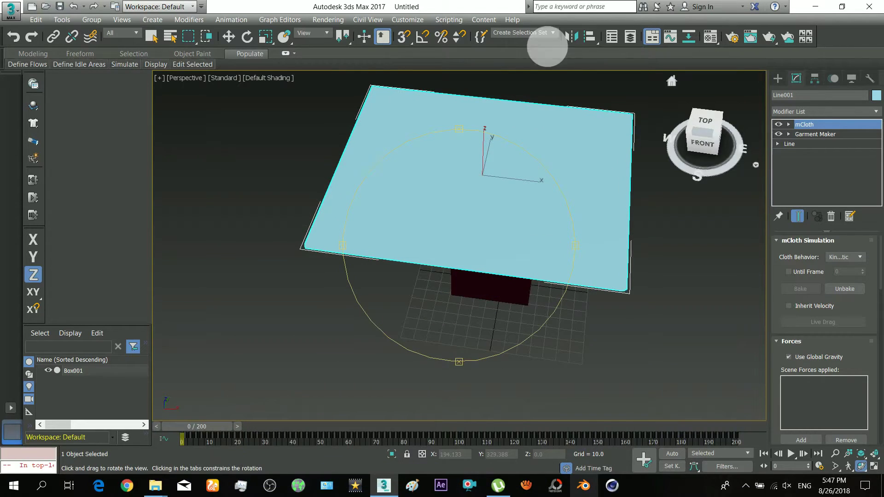
left_click(791, 453)
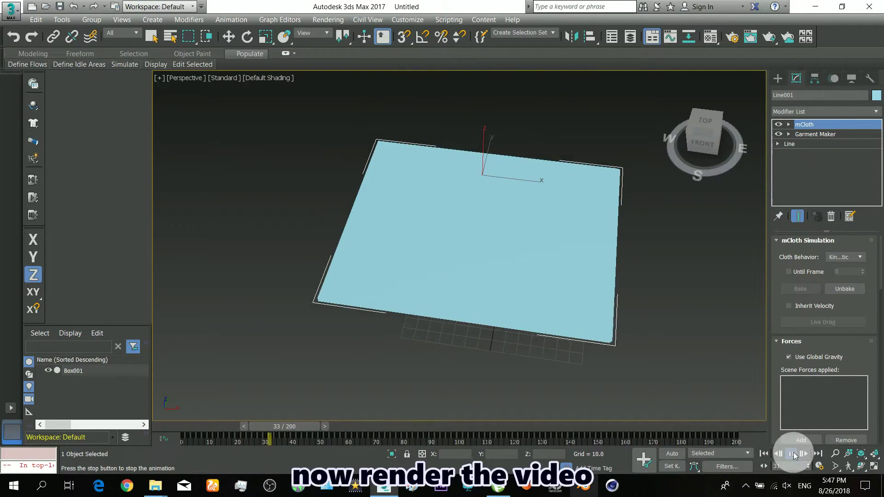
Render the animation from Render Setup to testing.avi.
left_click(327, 19)
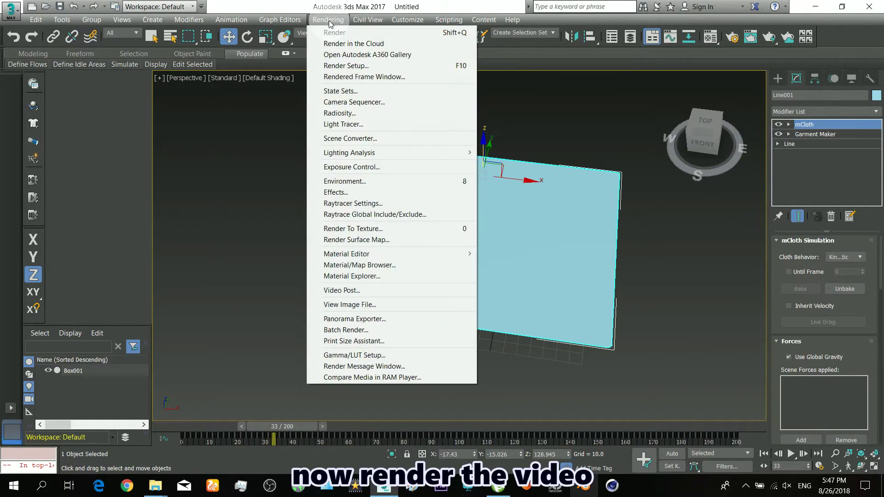
left_click(343, 65)
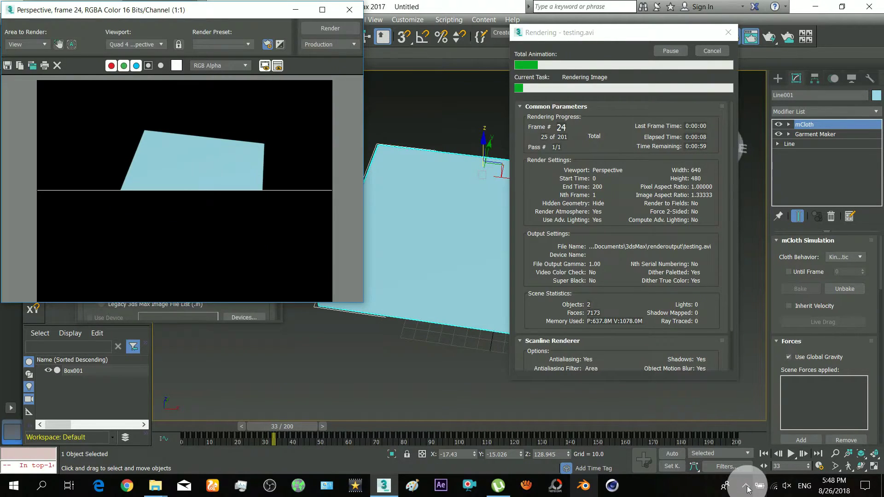
left_click(745, 486)
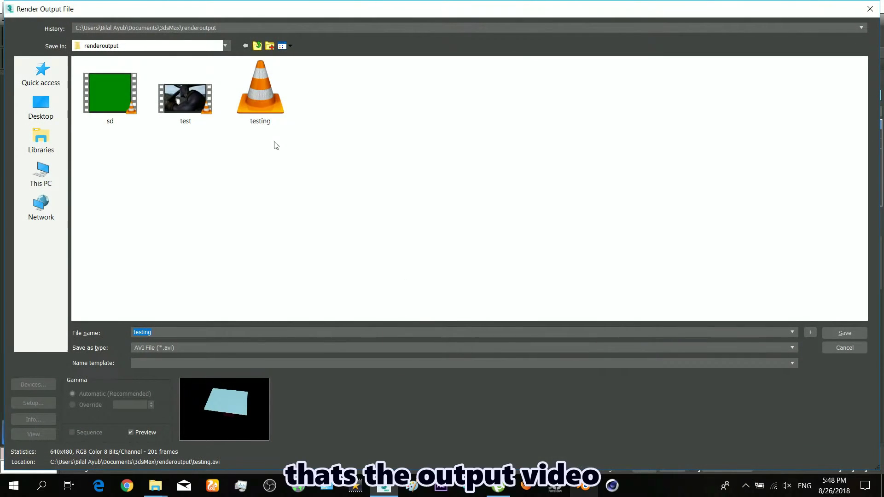
Play testing.avi in VLC, then confirm in its file Details that it runs at 60 frames/second.
right_click(263, 106)
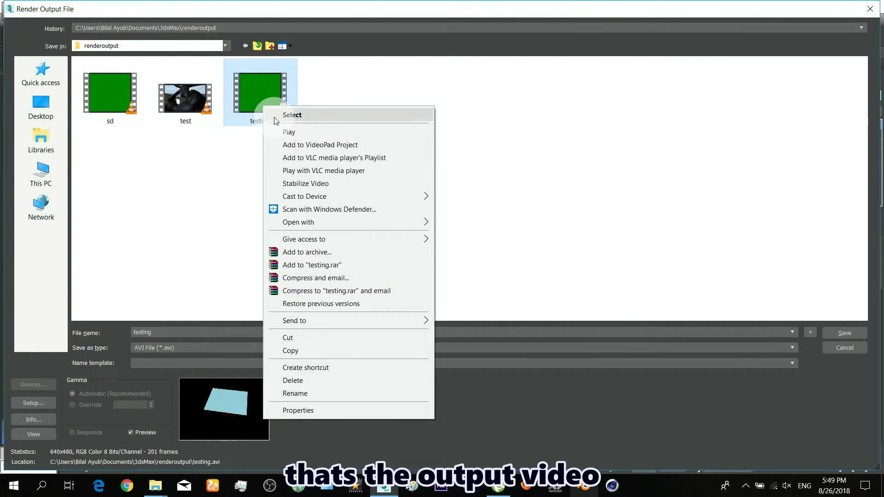
left_click(289, 133)
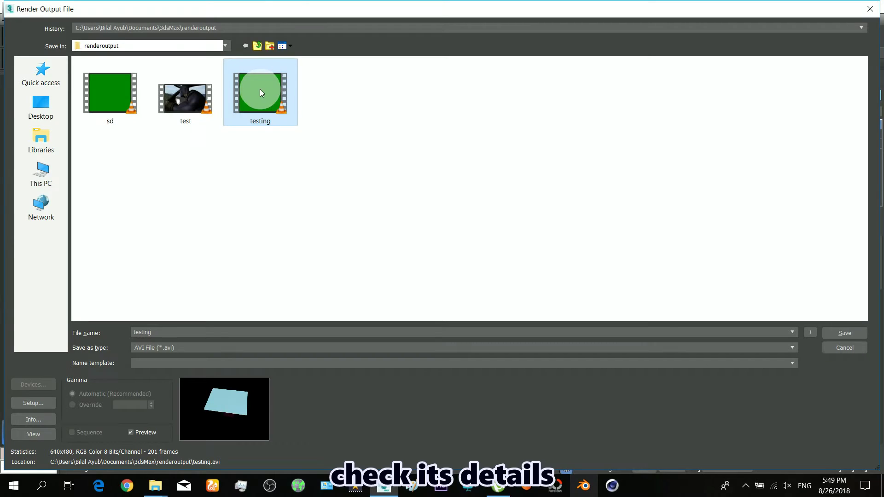
right_click(260, 89)
left_click(312, 401)
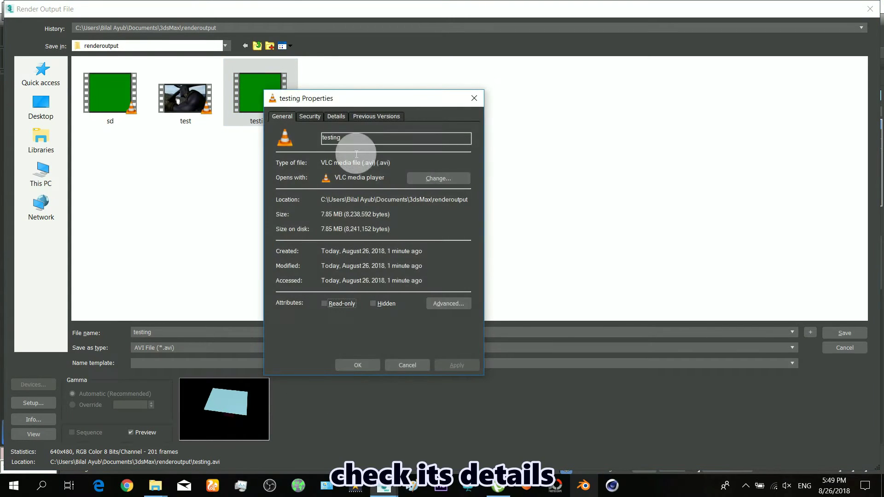
left_click(336, 115)
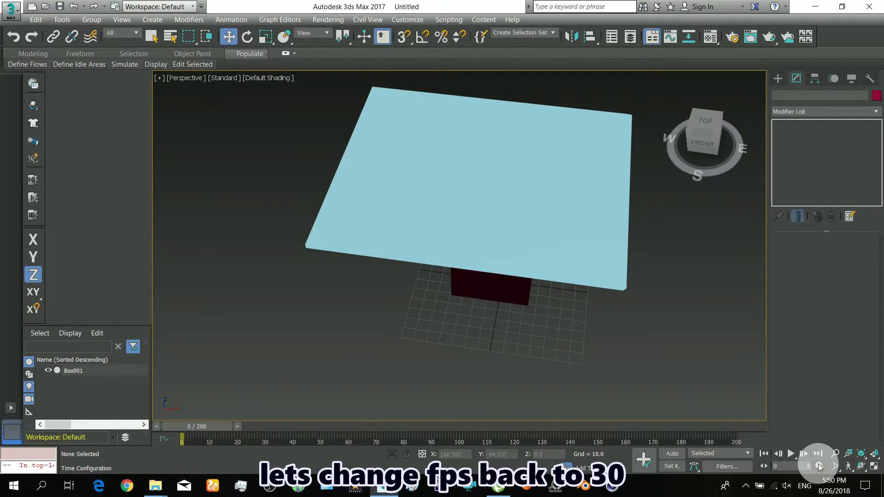
Set the Time Configuration frame rate back to 30 FPS and scrub the timeline to preview the drape.
left_click(819, 467)
double_click(415, 160)
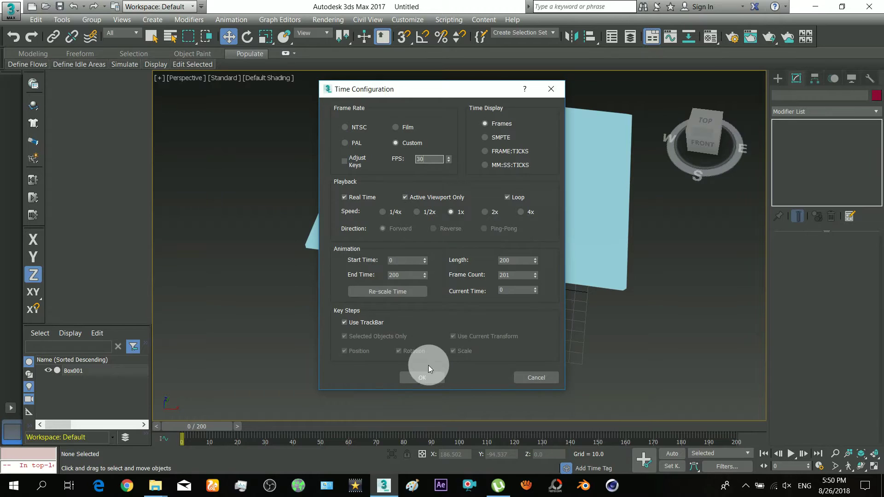
left_click(422, 377)
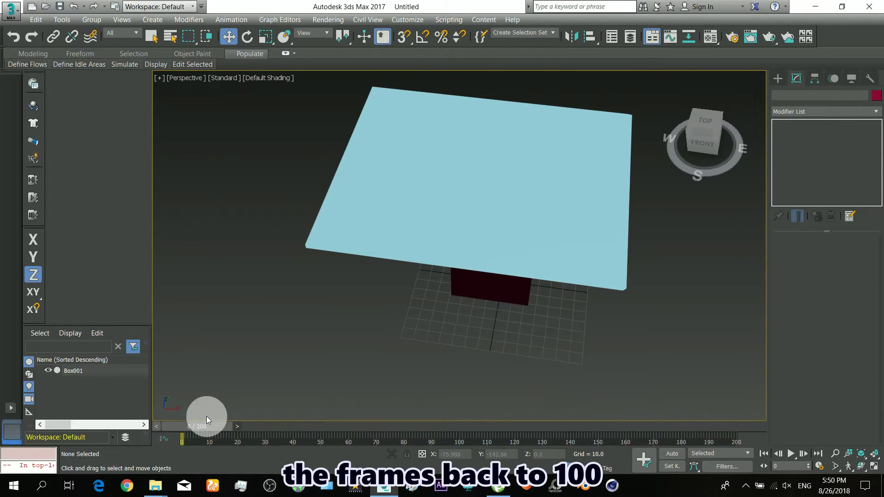
left_click_drag(182, 427, 304, 428)
Select the cloth plane, scrub to frame 54 to check the drape, and open Time Configuration.
key("w")
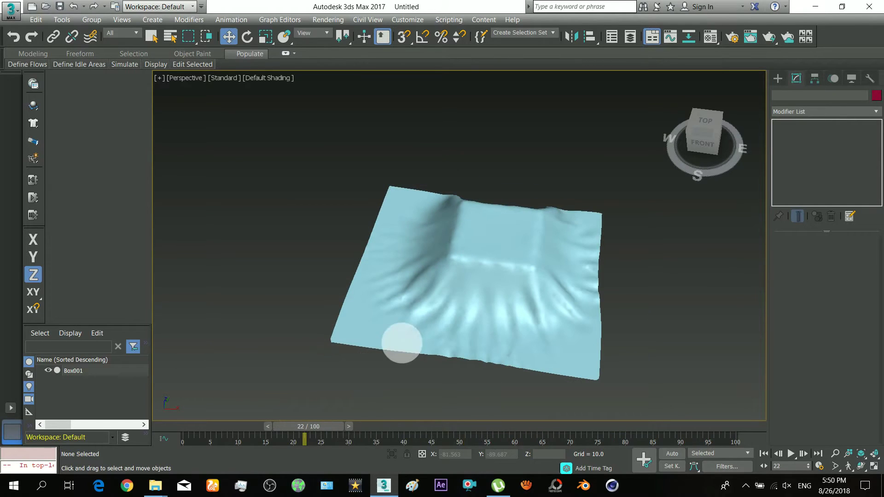
left_click(437, 326)
left_click_drag(416, 425, 502, 425)
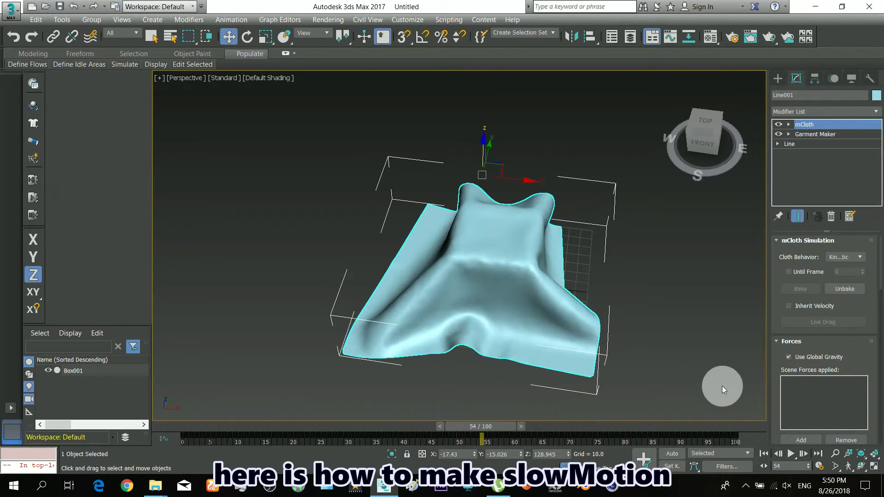
left_click(818, 470)
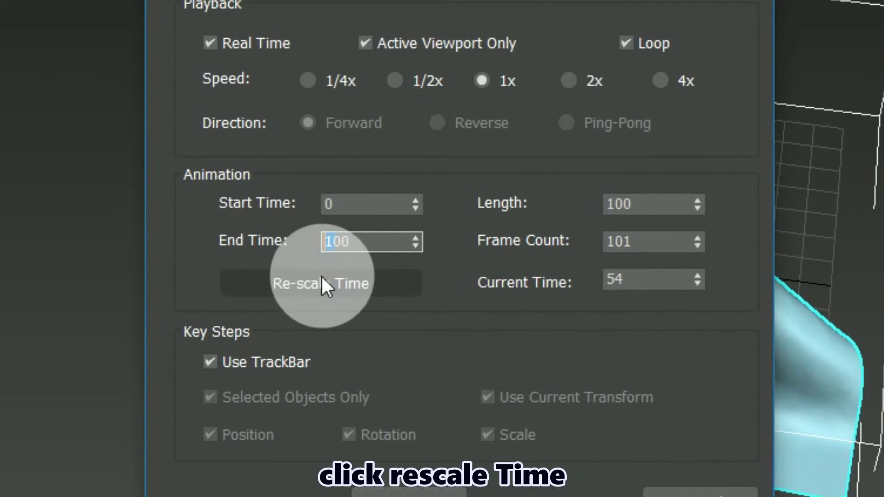
Re-scale the cloth animation to a new end time of 200 frames and play it at half speed.
left_click(389, 291)
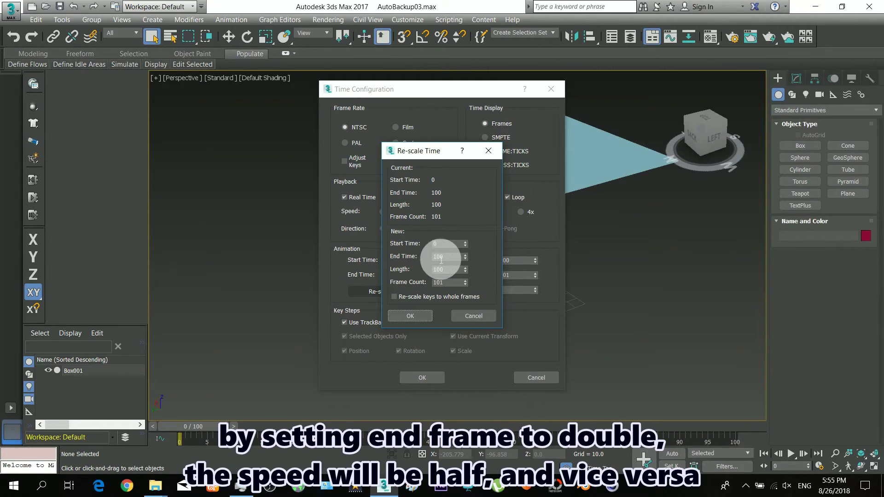
type("2")
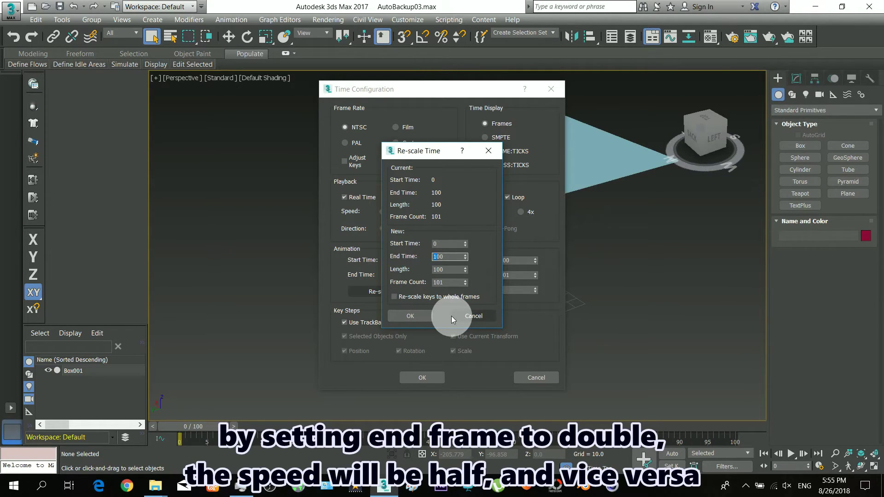
left_click(417, 318)
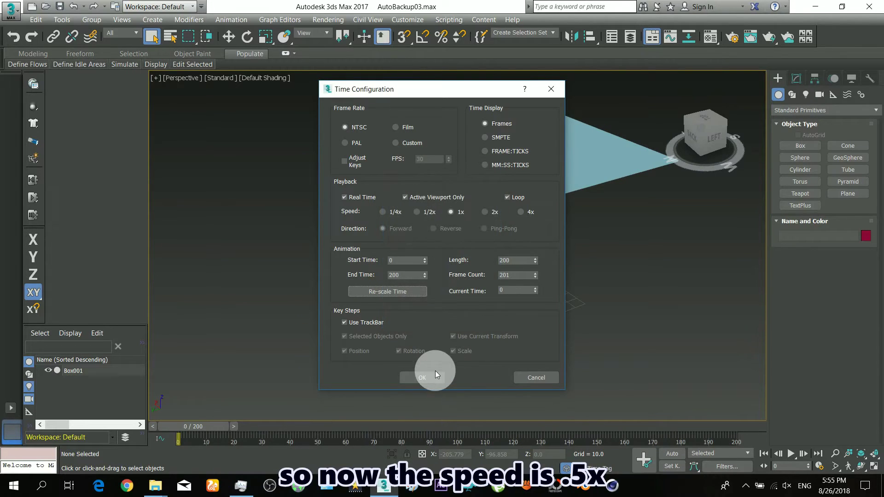
left_click(424, 381)
left_click(238, 396)
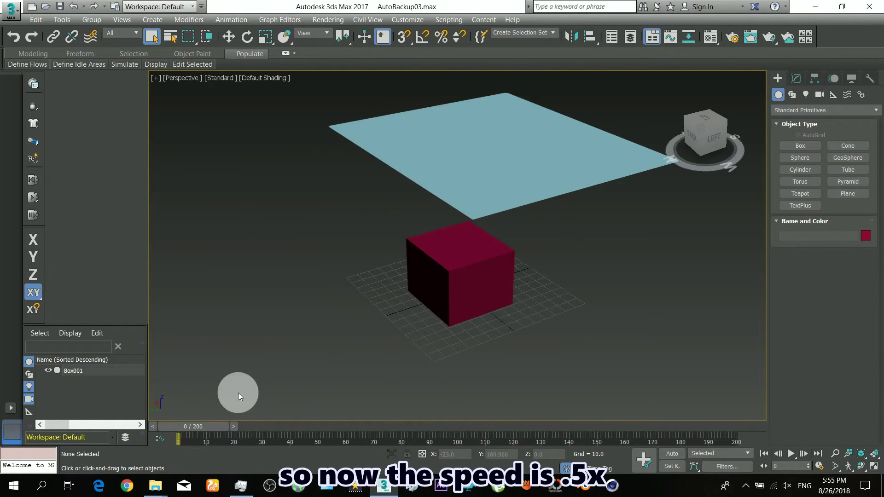
left_click(790, 453)
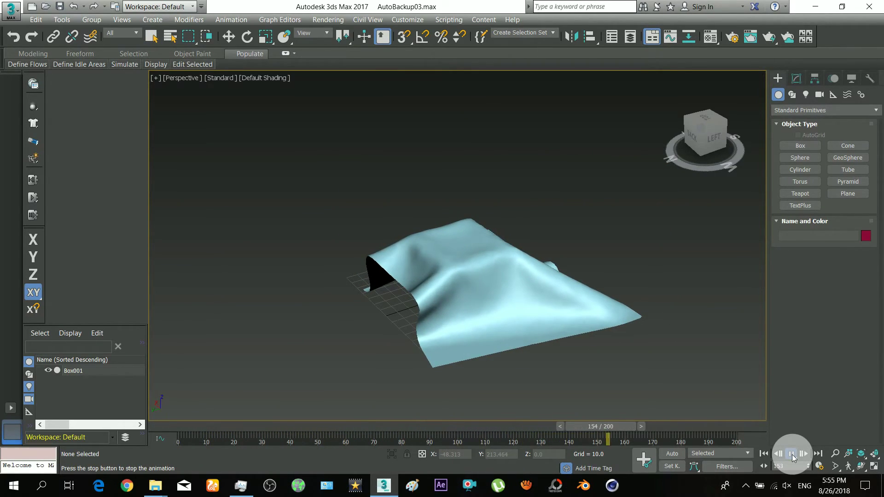
left_click(764, 455)
Re-scale the animation's end time to 400 frames, then bring up Render Setup.
left_click(820, 467)
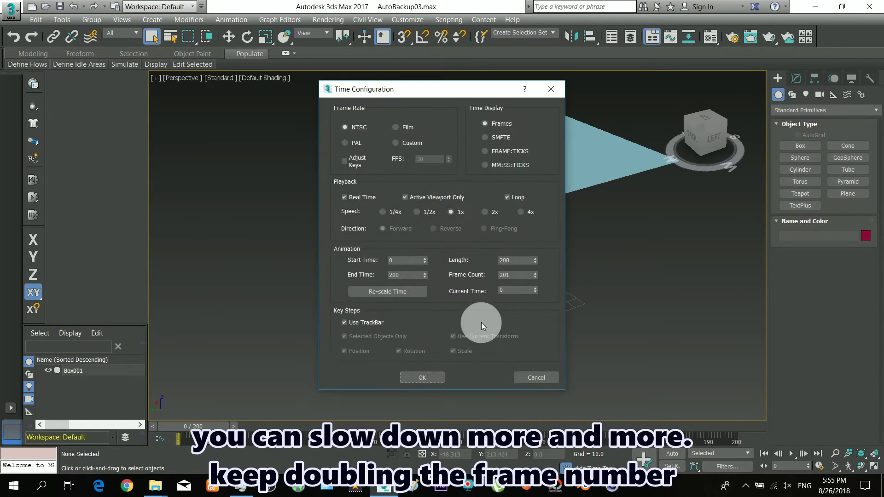
left_click(405, 290)
left_click(442, 261)
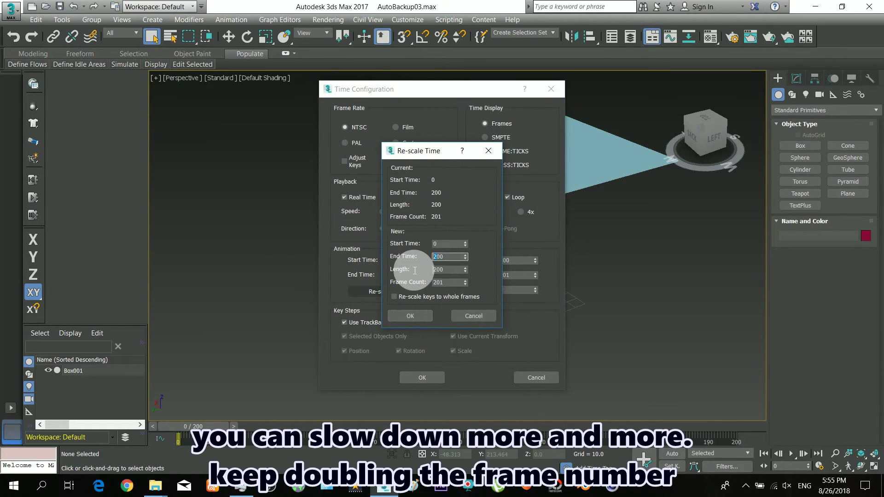
type("400")
left_click(425, 314)
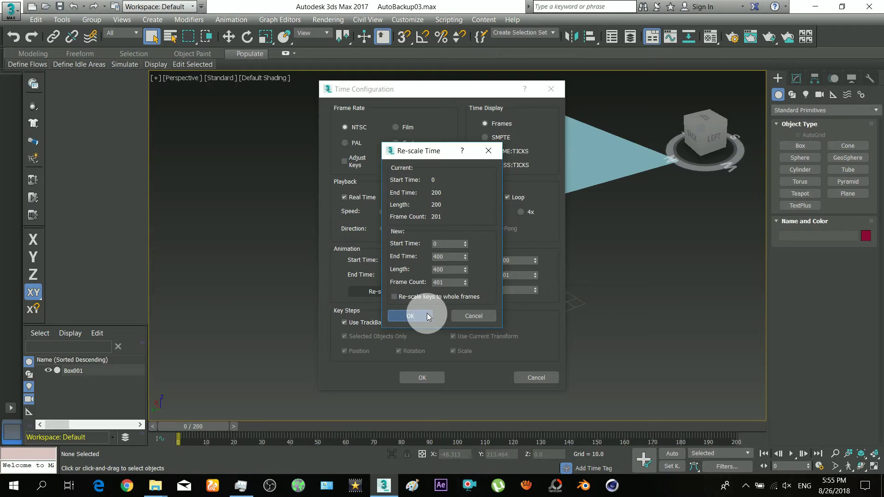
left_click(438, 384)
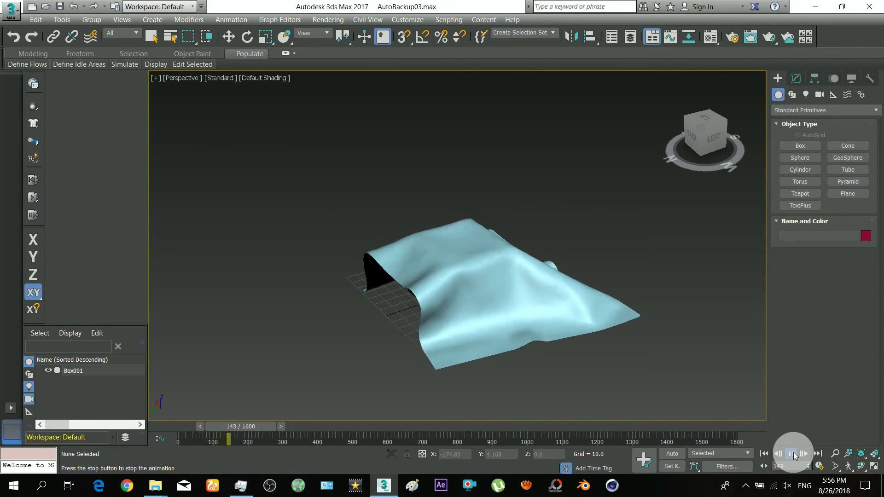
left_click(794, 453)
left_click(328, 19)
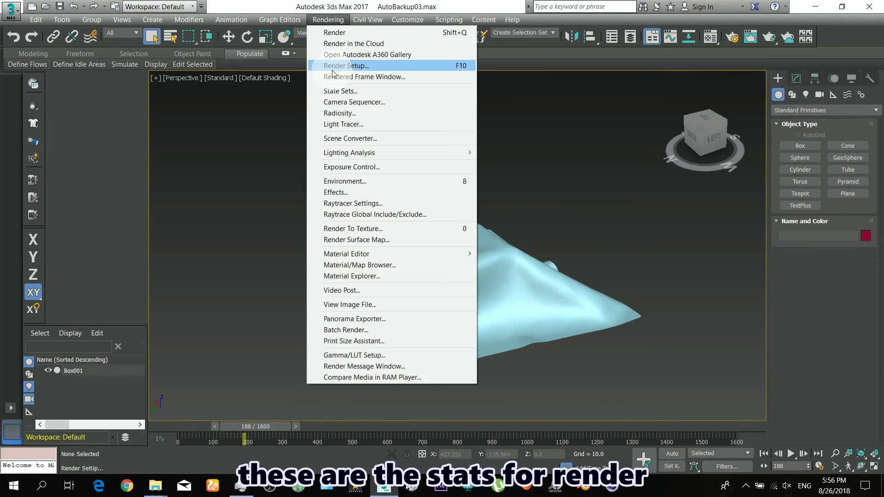